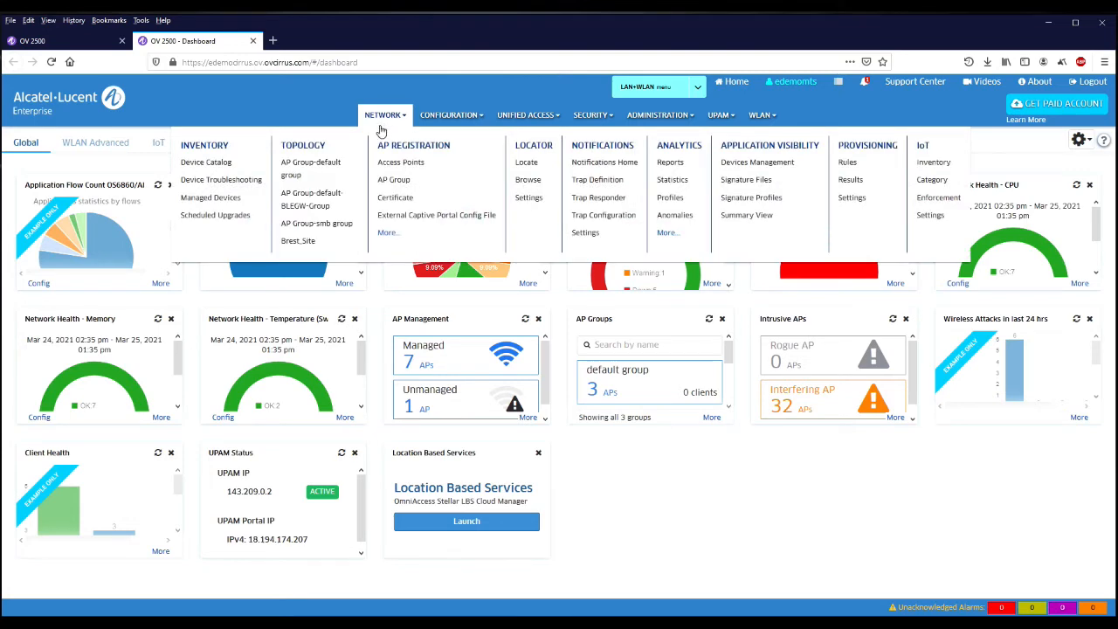
Open the Device Catalog, and switch to the OV Cirrus Assistant mobile app to scan the two new devices
left_click(197, 166)
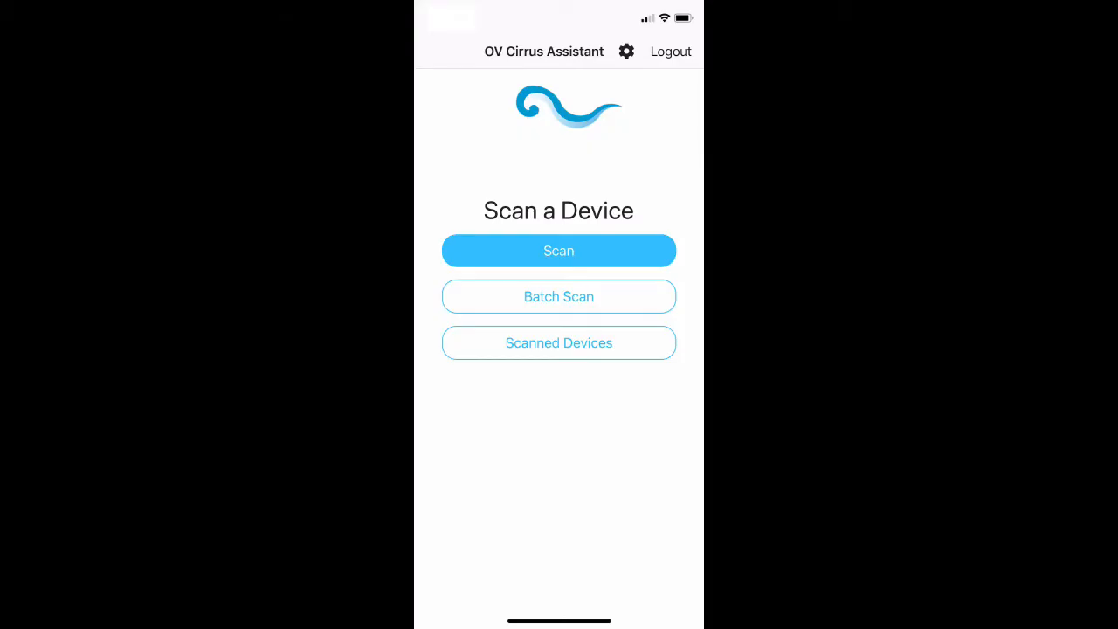
left_click(559, 251)
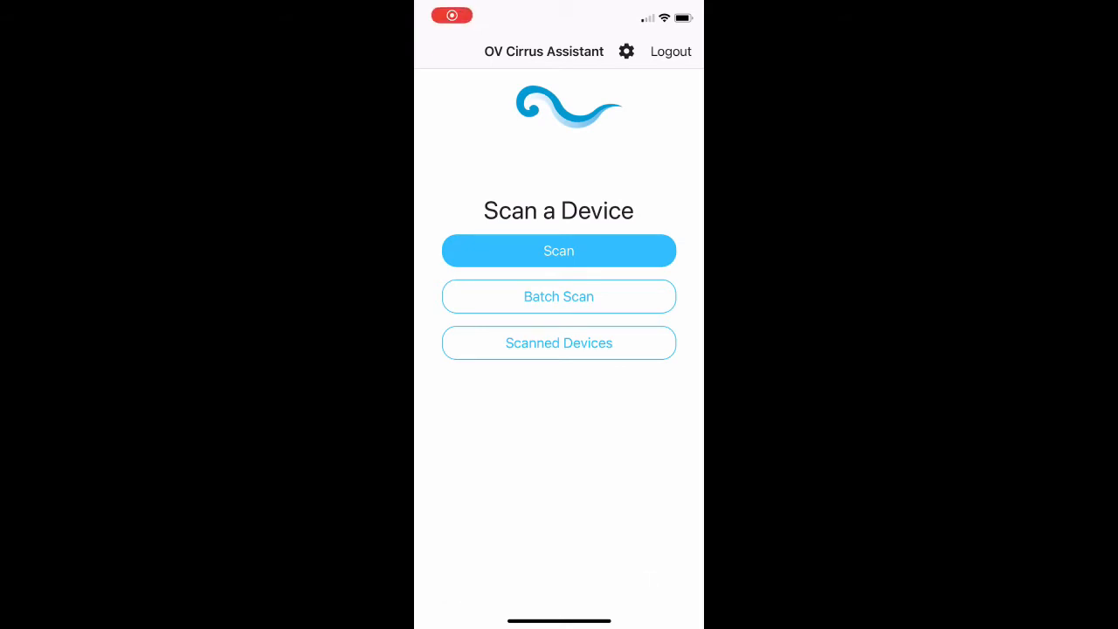
left_click(559, 251)
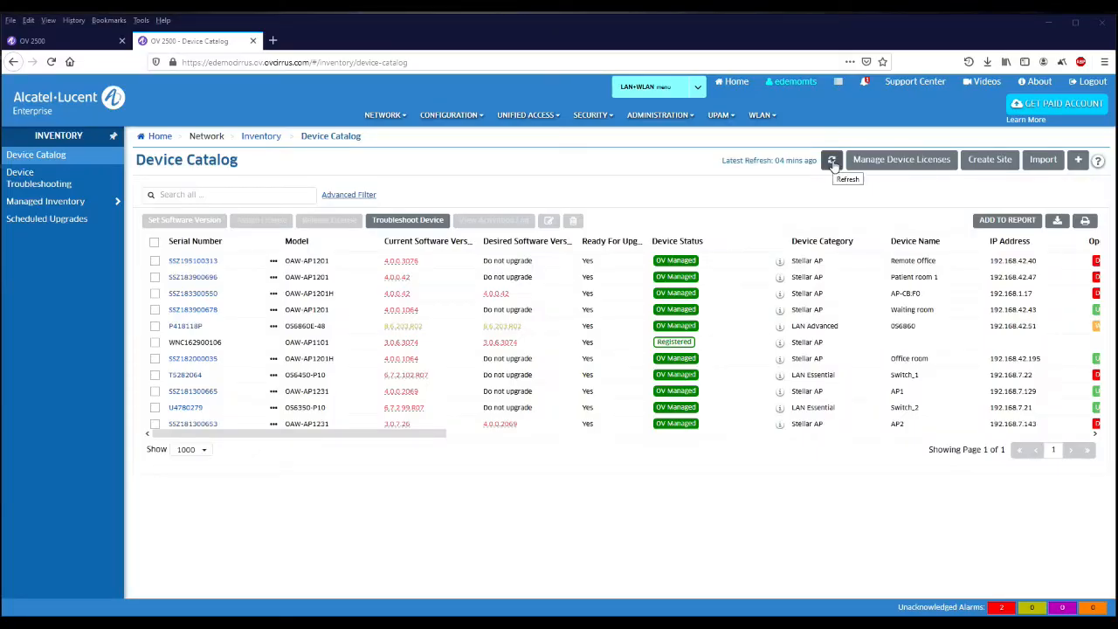
Switch back to OmniVista Cirrus and refresh the Device Catalog to check the status of the newly scanned devices
left_click(832, 160)
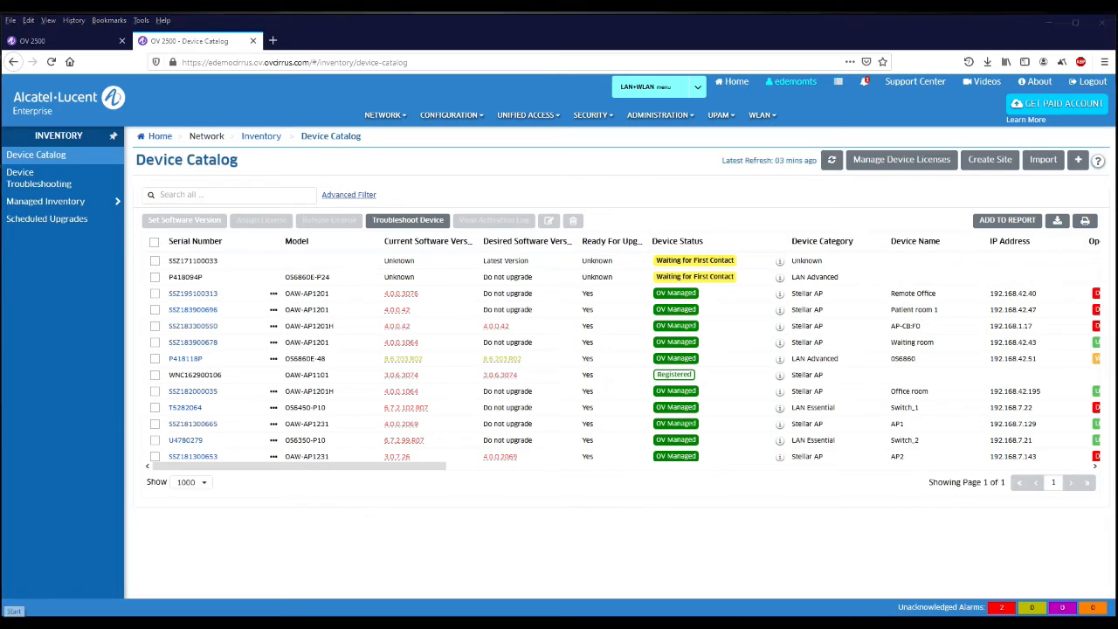
left_click(832, 163)
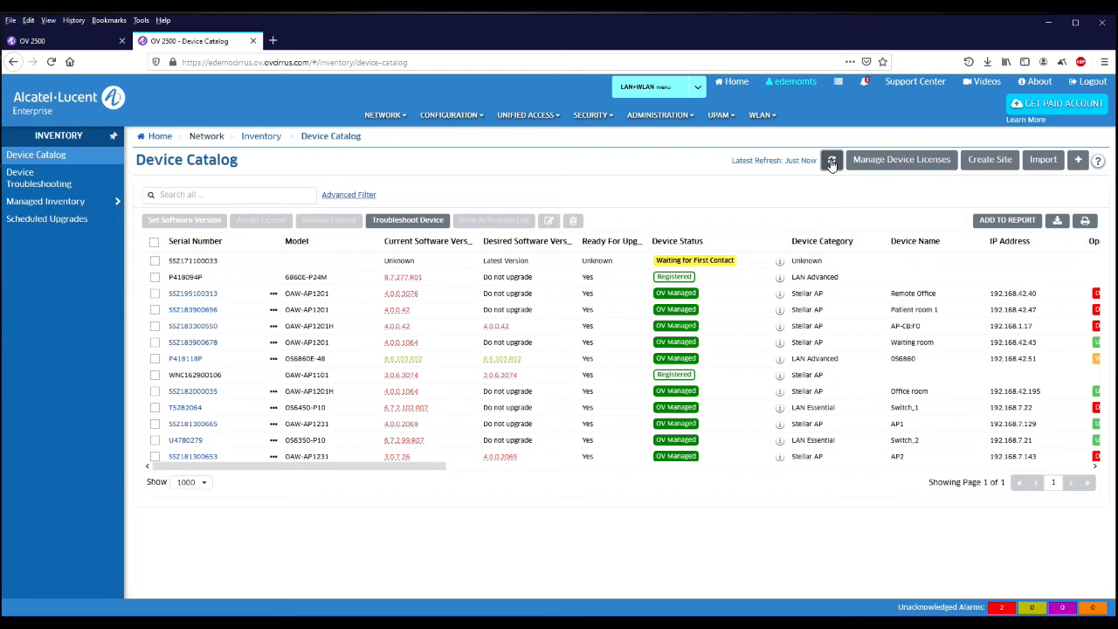
Check the individual software versions offered for the registered 6860E-P24M switch in the upgrade wizard, leaving it without scheduling an upgrade
left_click(155, 278)
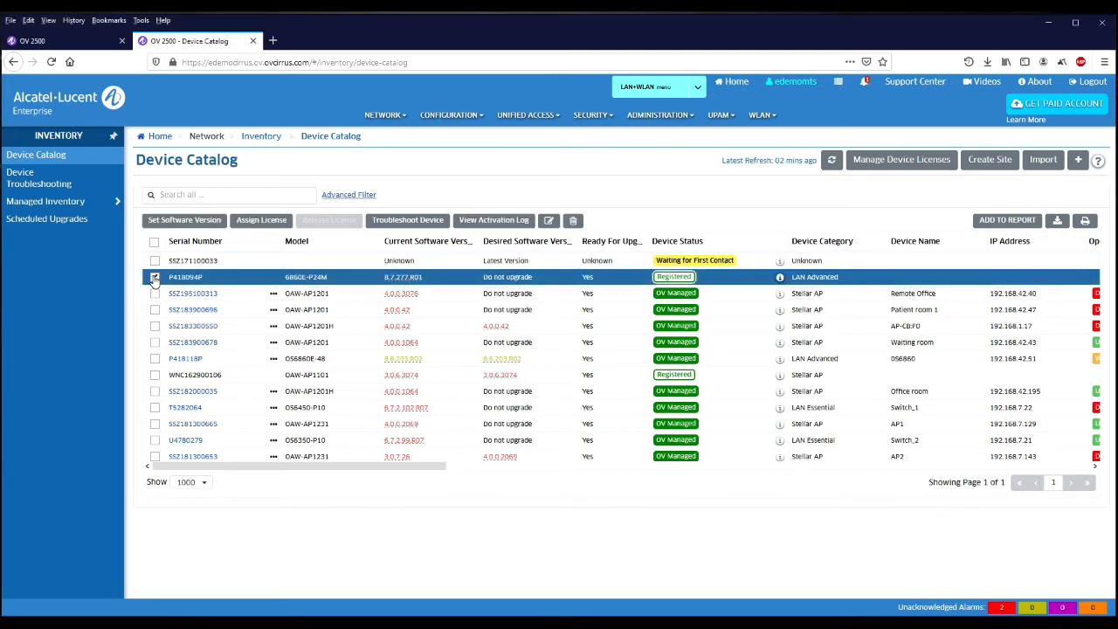
left_click(182, 221)
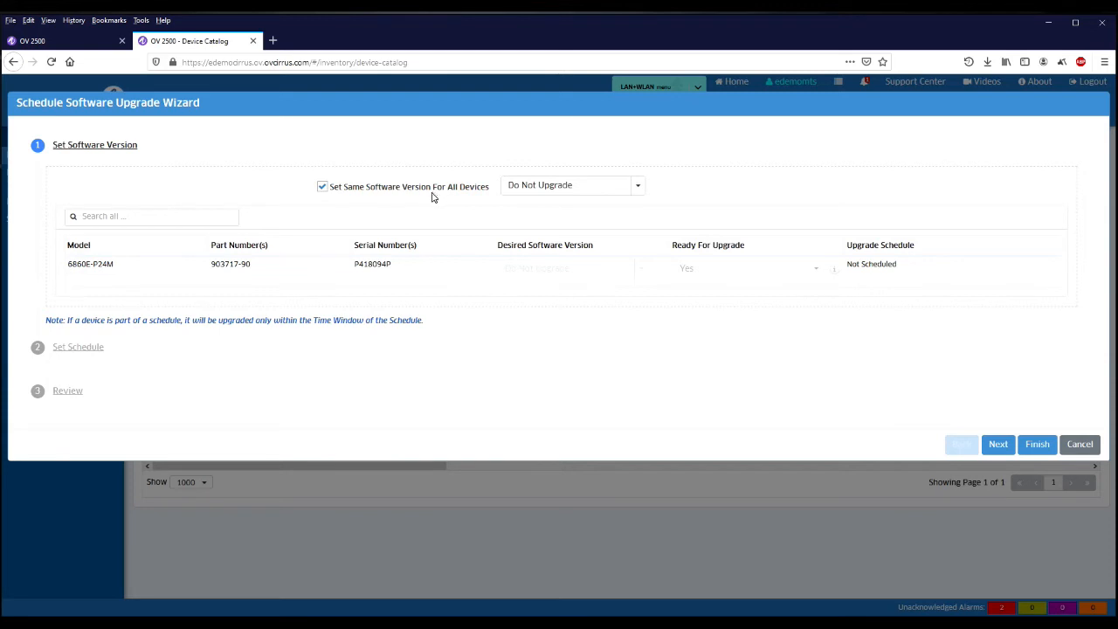
left_click(321, 188)
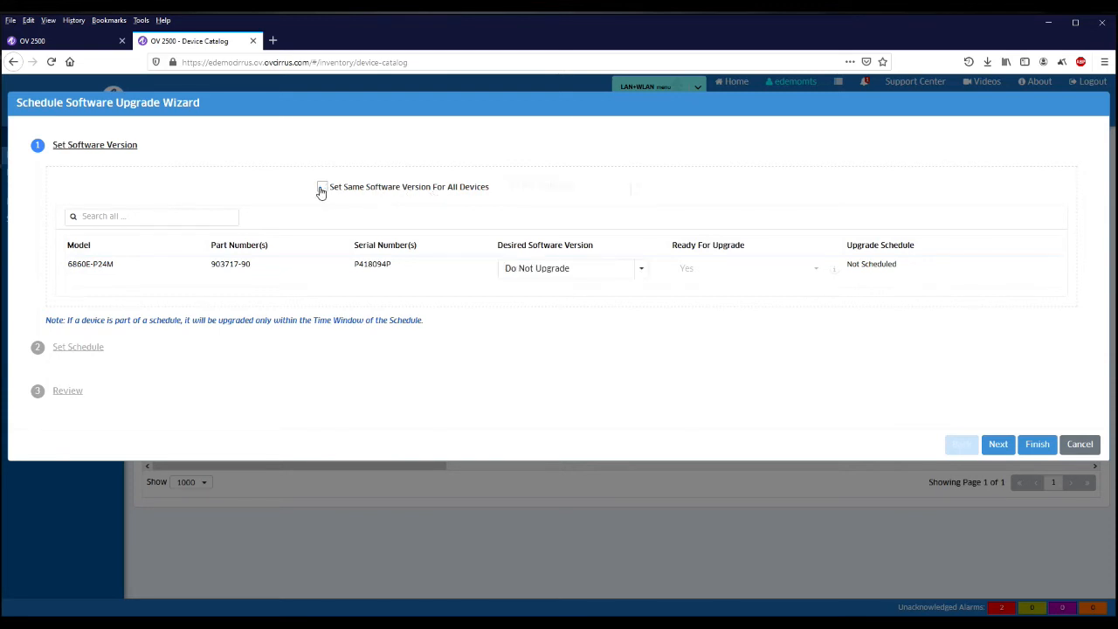
left_click(647, 274)
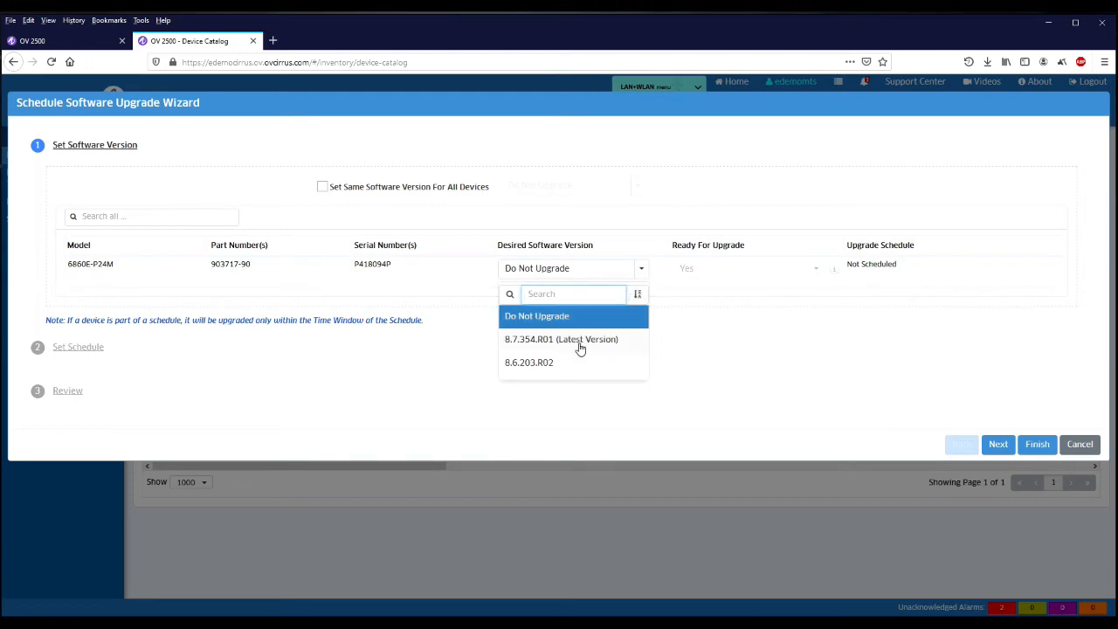
left_click(1074, 449)
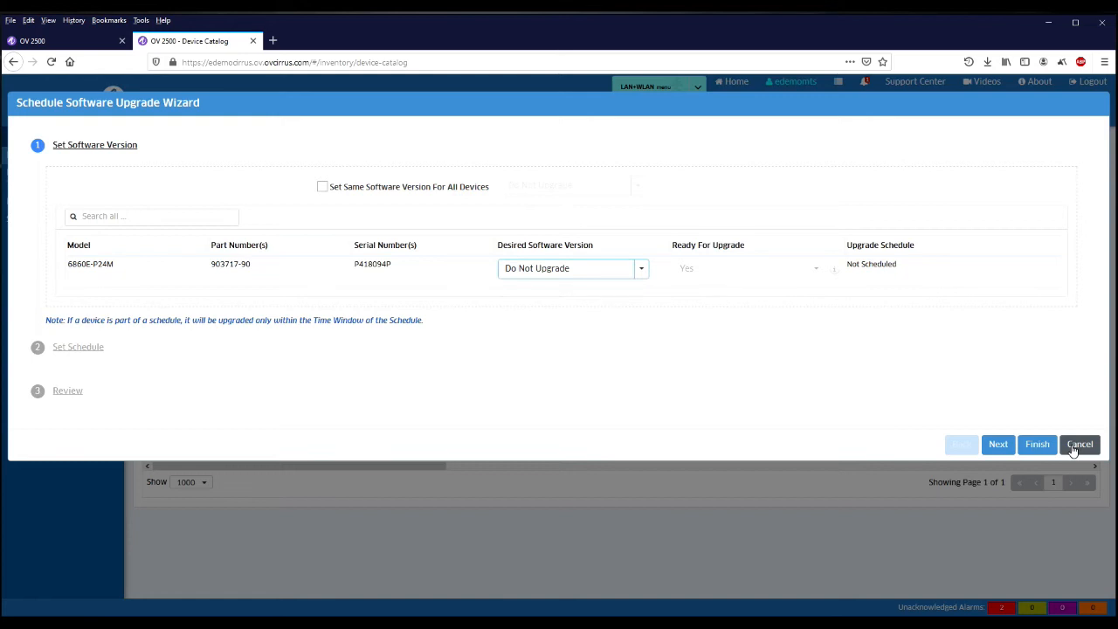
left_click(1074, 449)
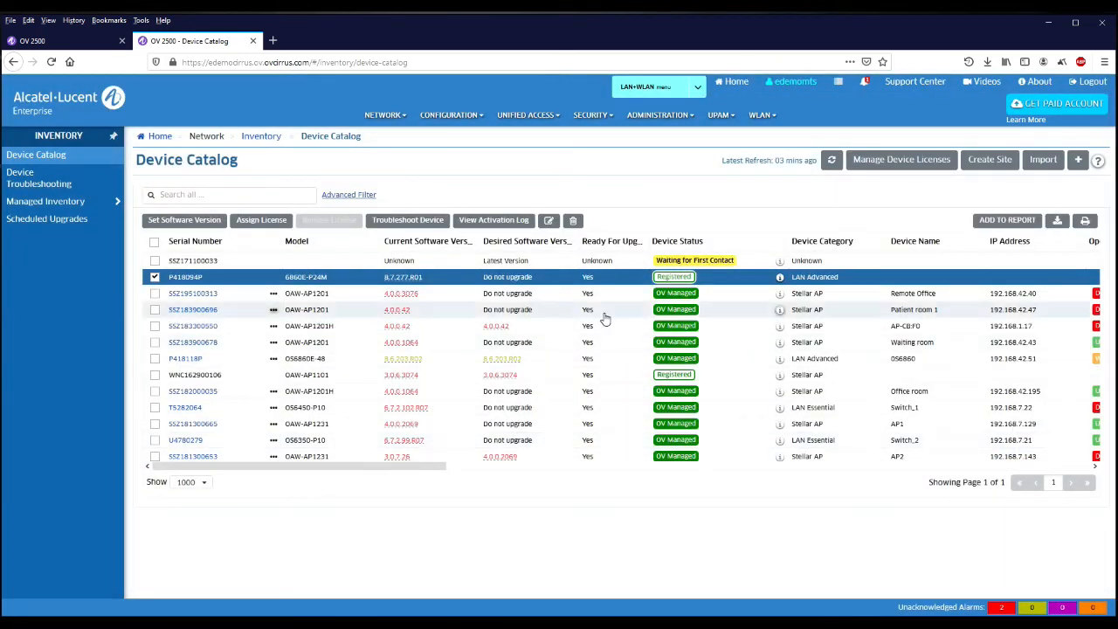
Assign an Advanced license to the selected 6860E-P24M switch and refresh the catalog to follow its status
left_click(260, 219)
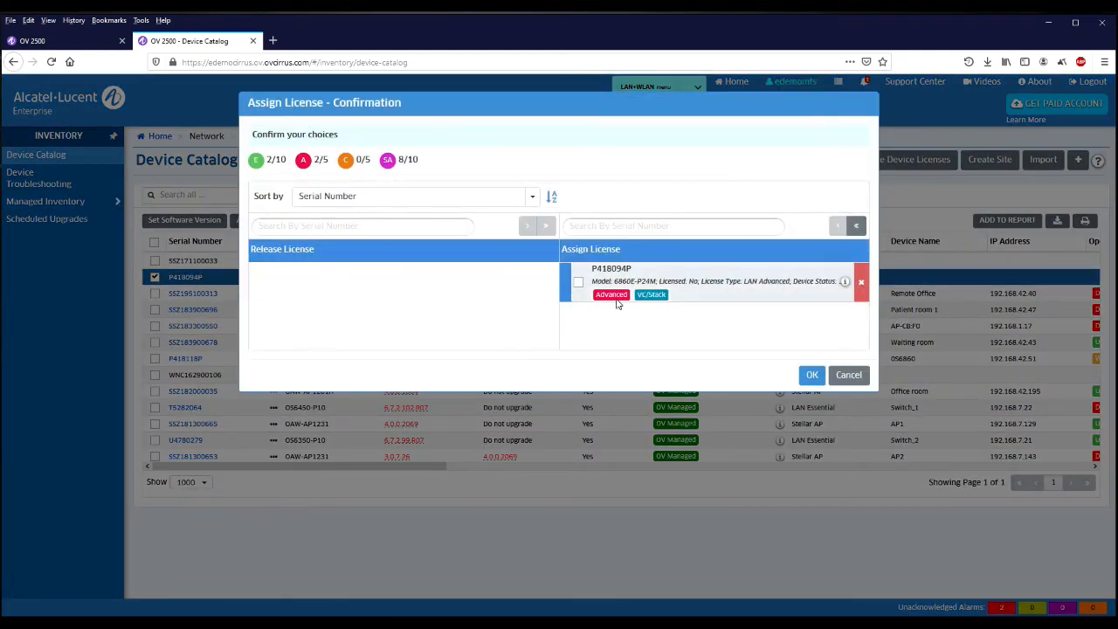
left_click(812, 375)
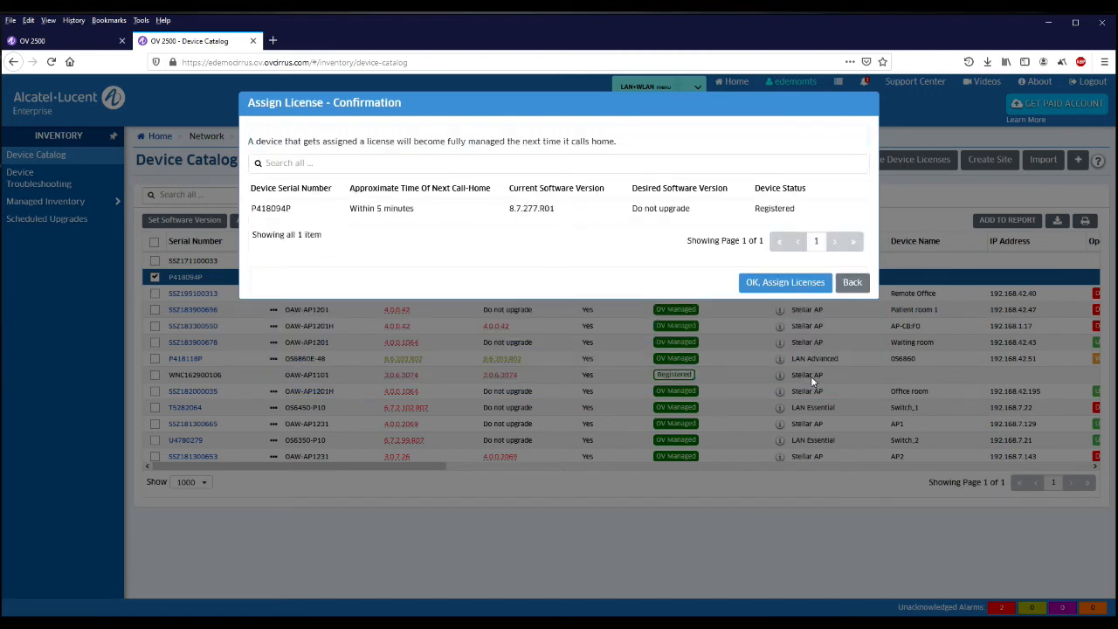
left_click(779, 283)
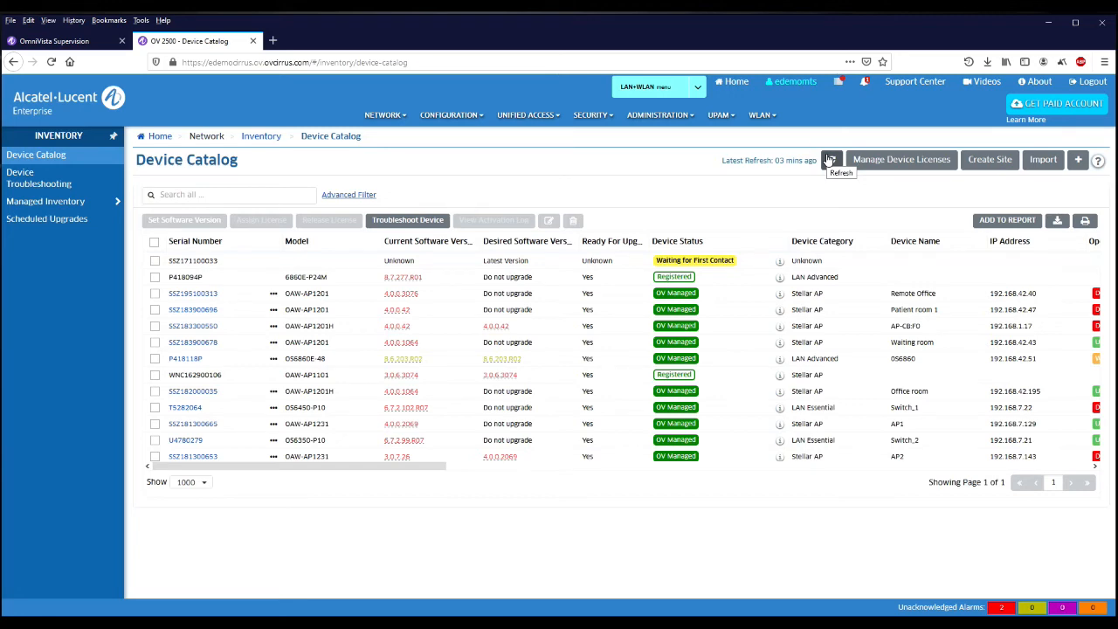
left_click(830, 160)
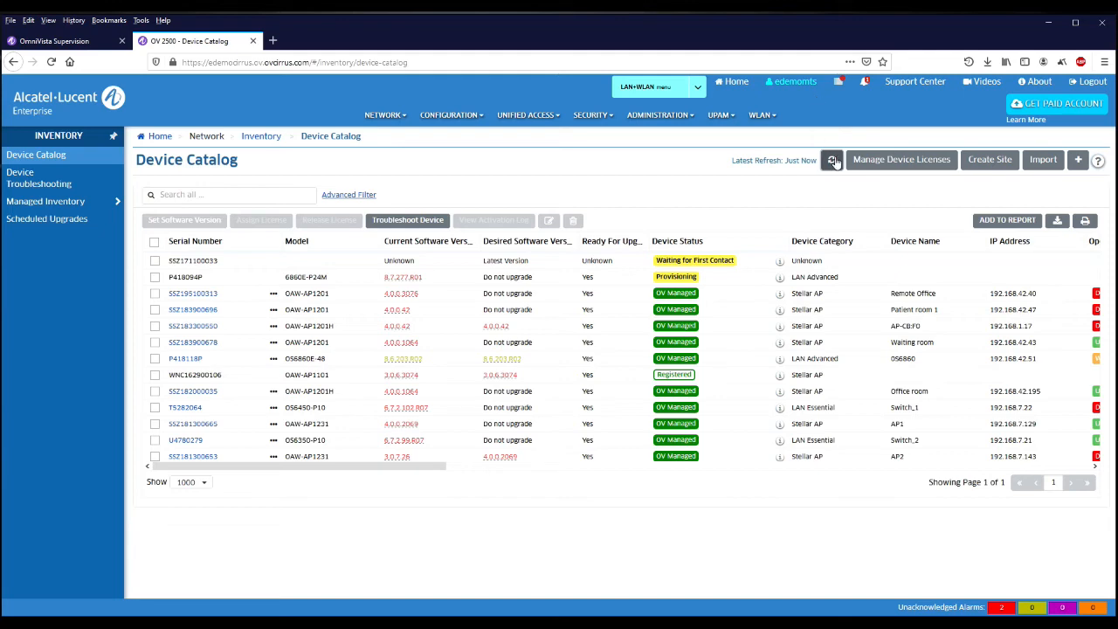
left_click(833, 161)
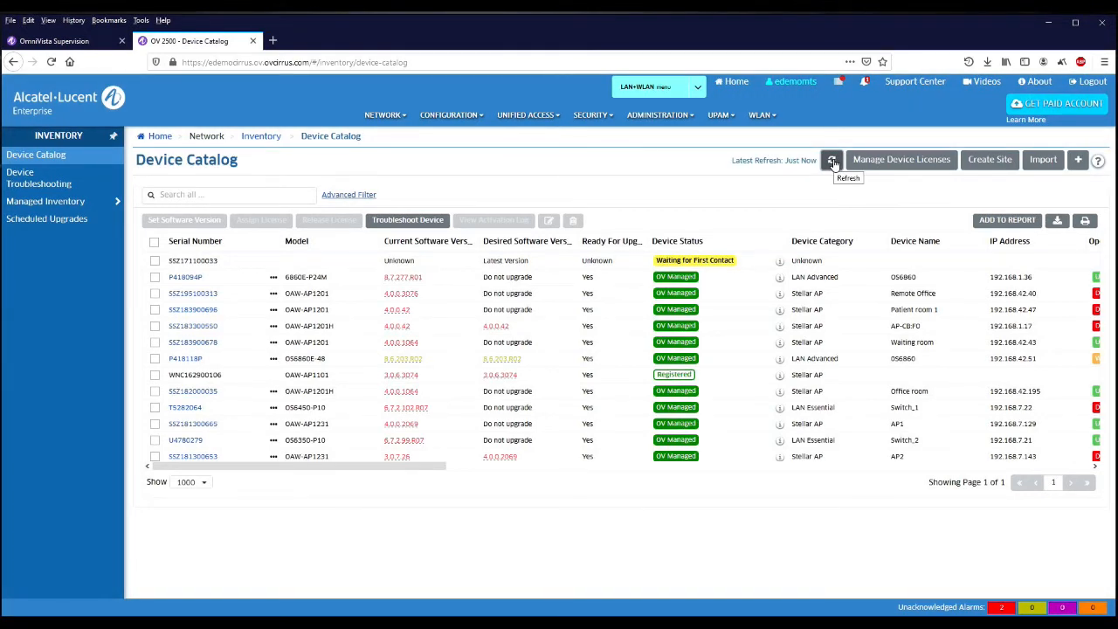
Assign a Stellar AP license to the newly registered OAW-AP1221 access point and refresh its catalog status
left_click(832, 163)
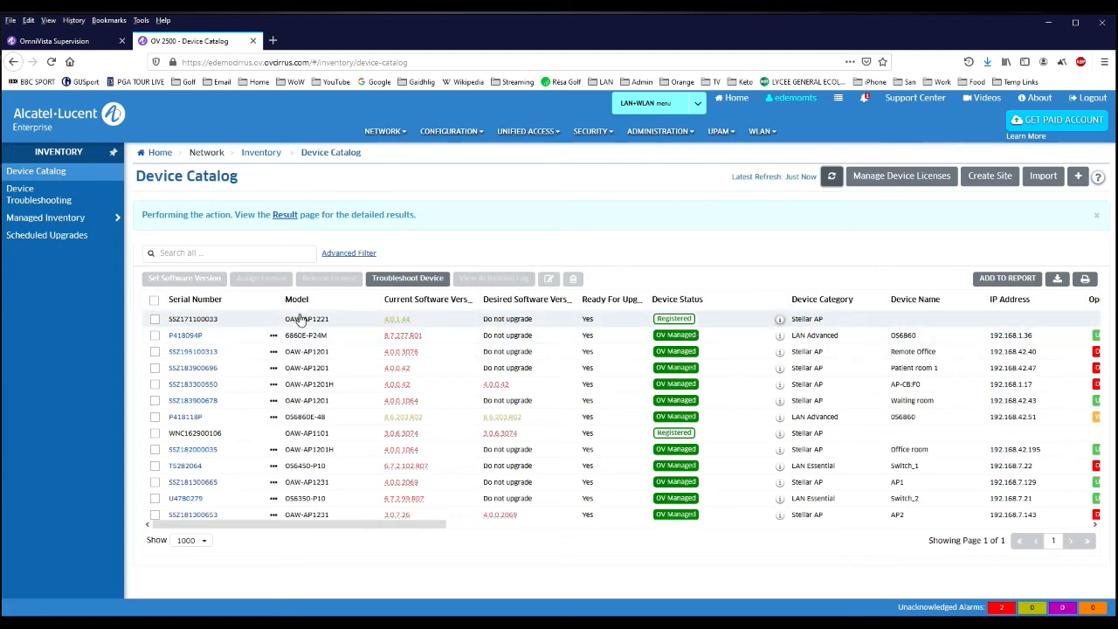
left_click(155, 319)
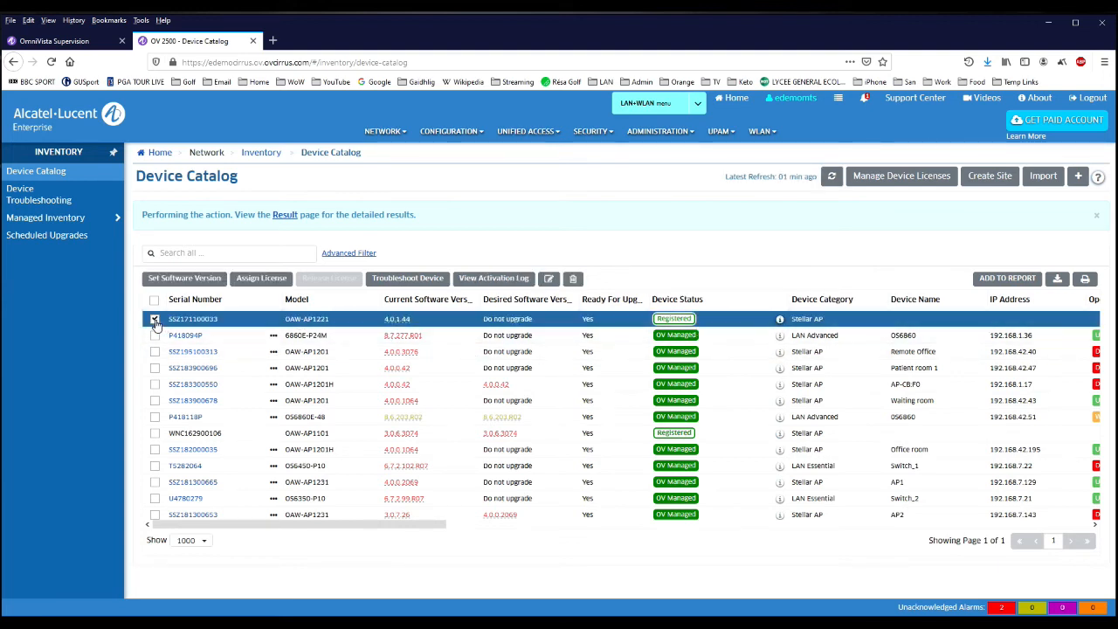
left_click(261, 278)
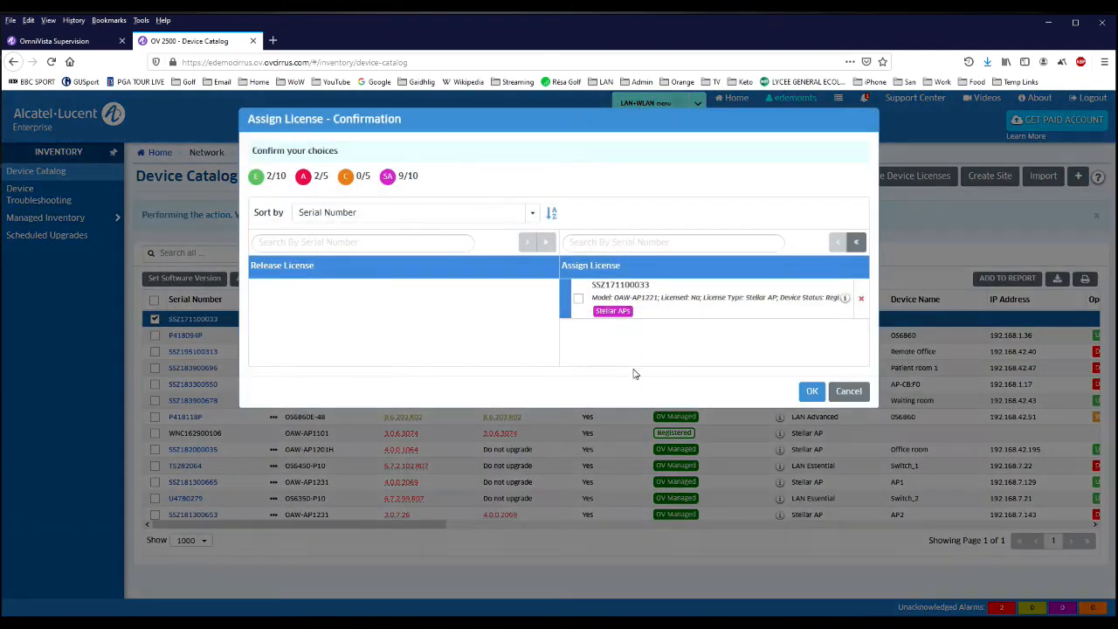
left_click(823, 392)
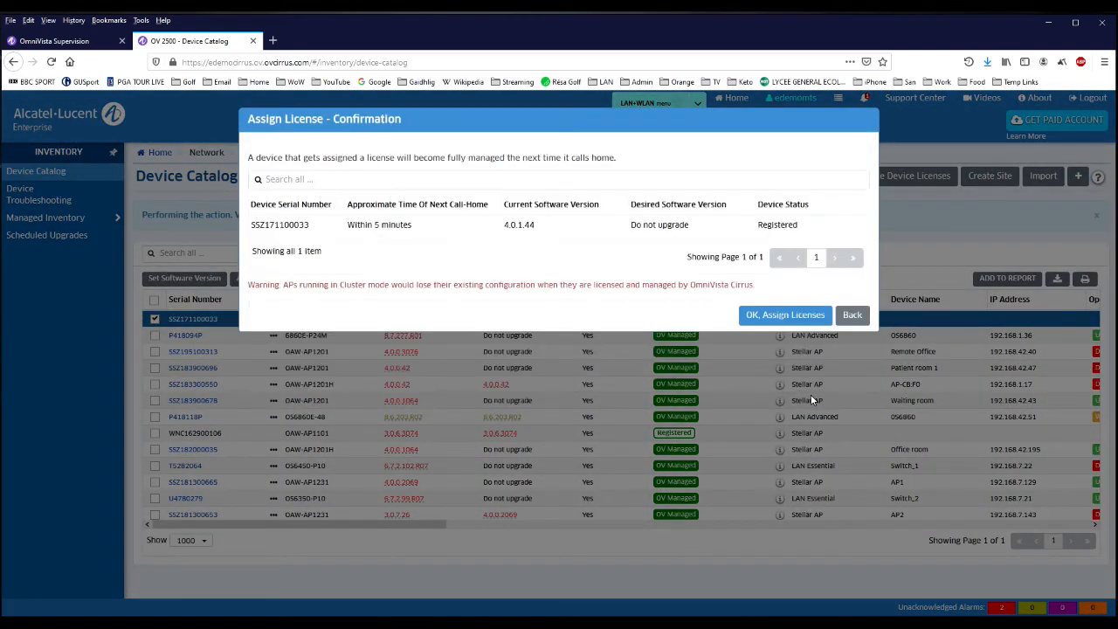
left_click(785, 316)
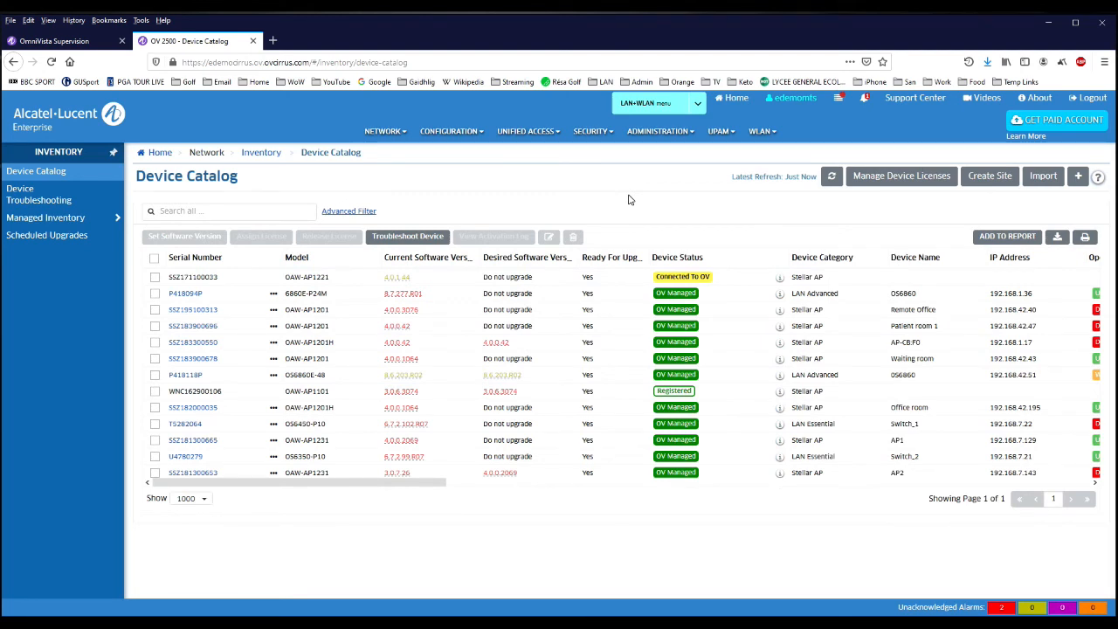
left_click(831, 176)
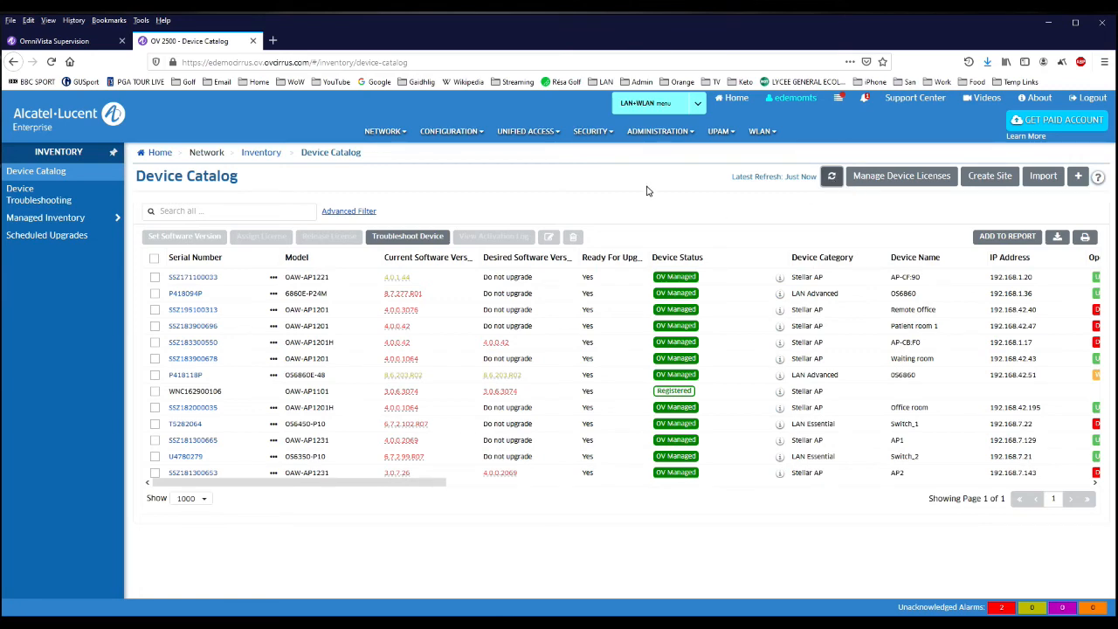
Set the group of access point AP-CF:90 to Branch in its basic information
mouse_move(381, 137)
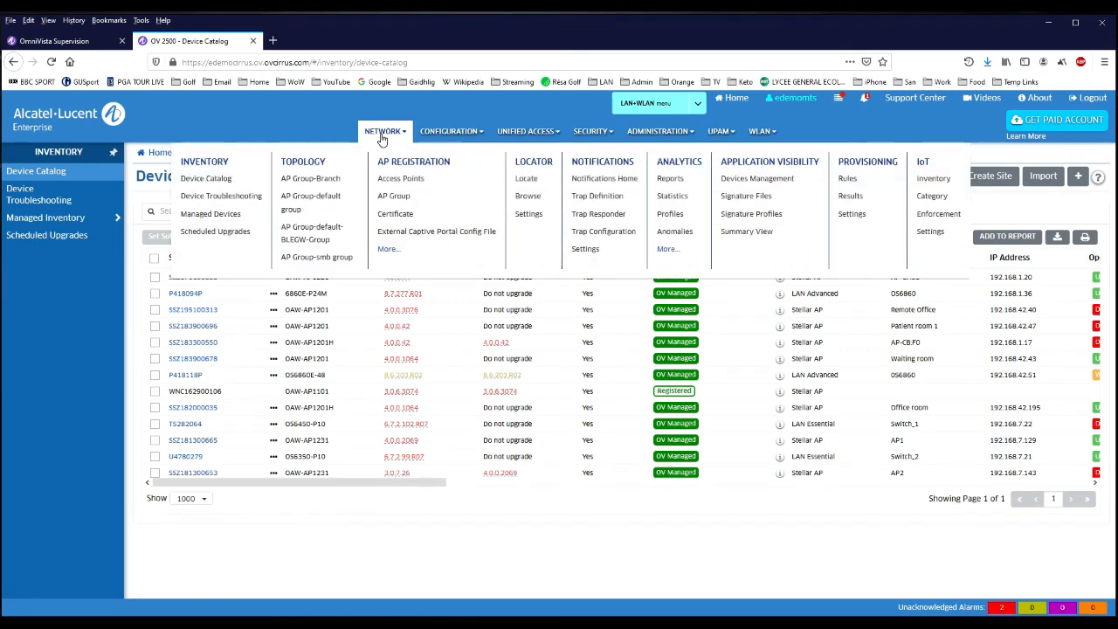
left_click(400, 178)
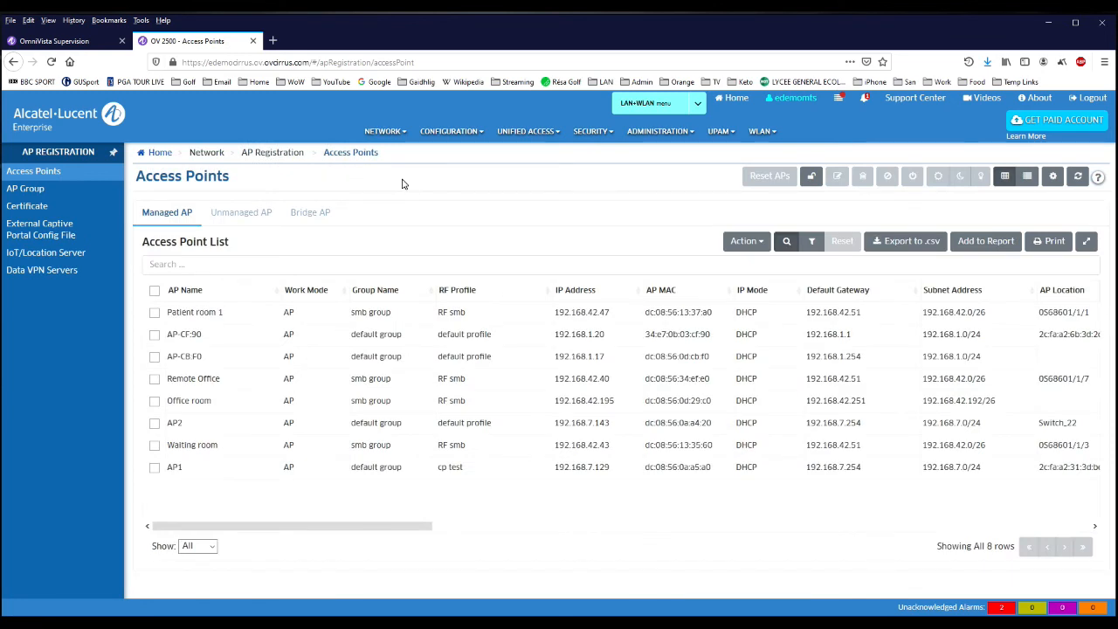
left_click(155, 338)
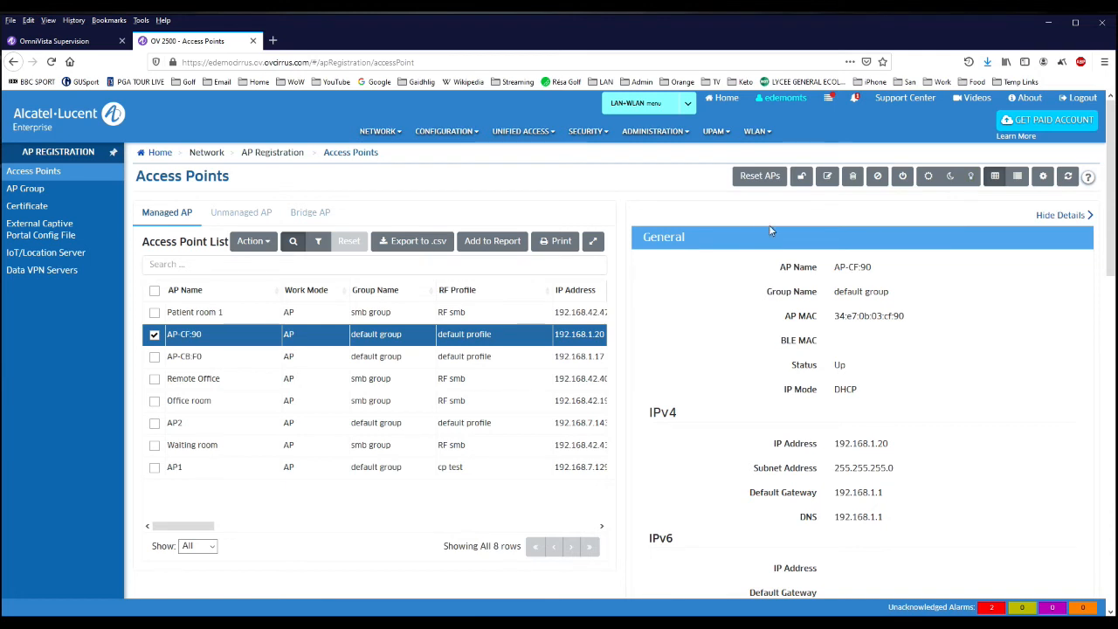
left_click(828, 176)
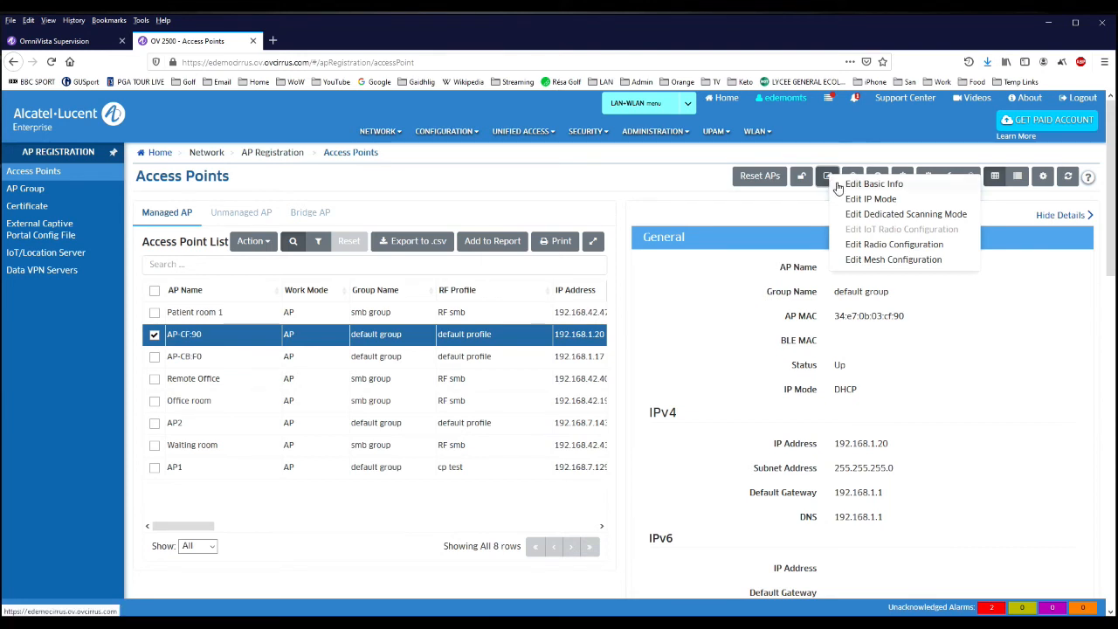
left_click(840, 185)
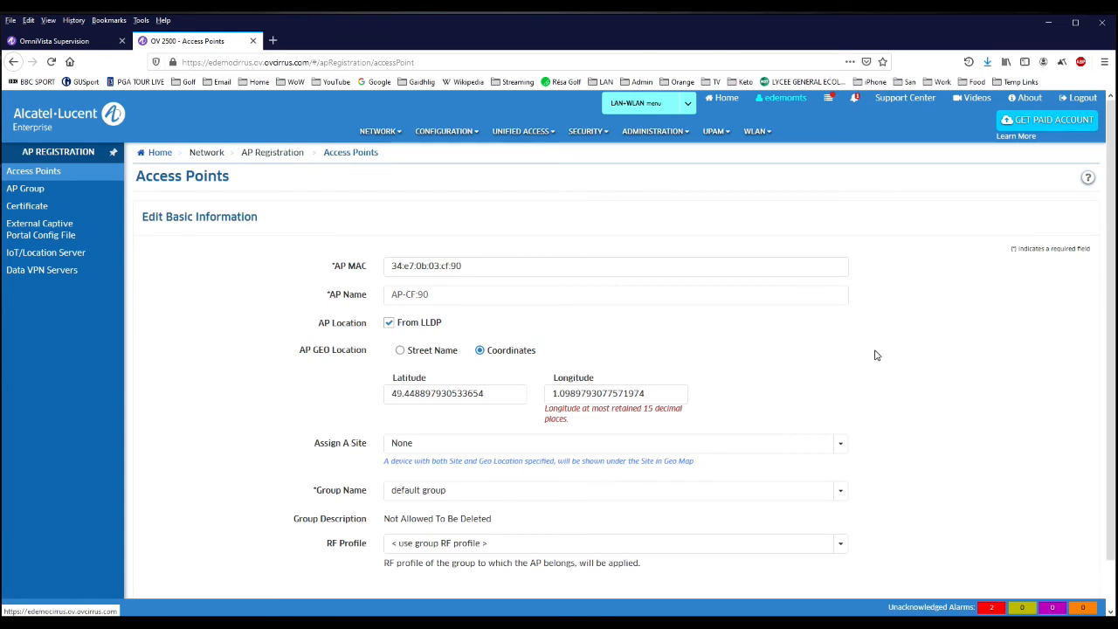
left_click(841, 493)
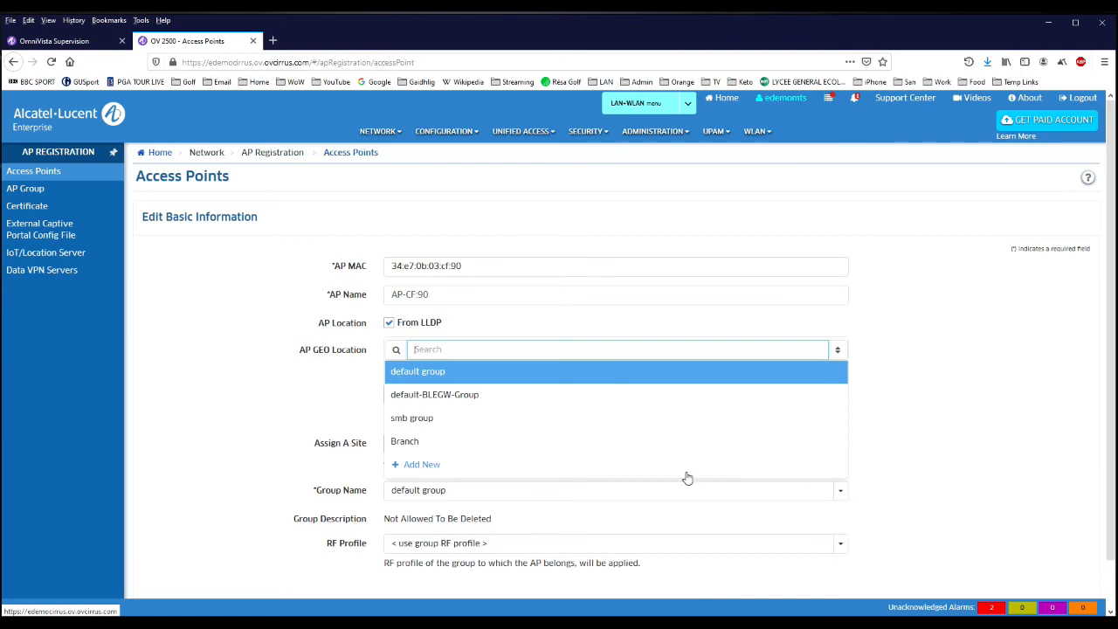
left_click(453, 448)
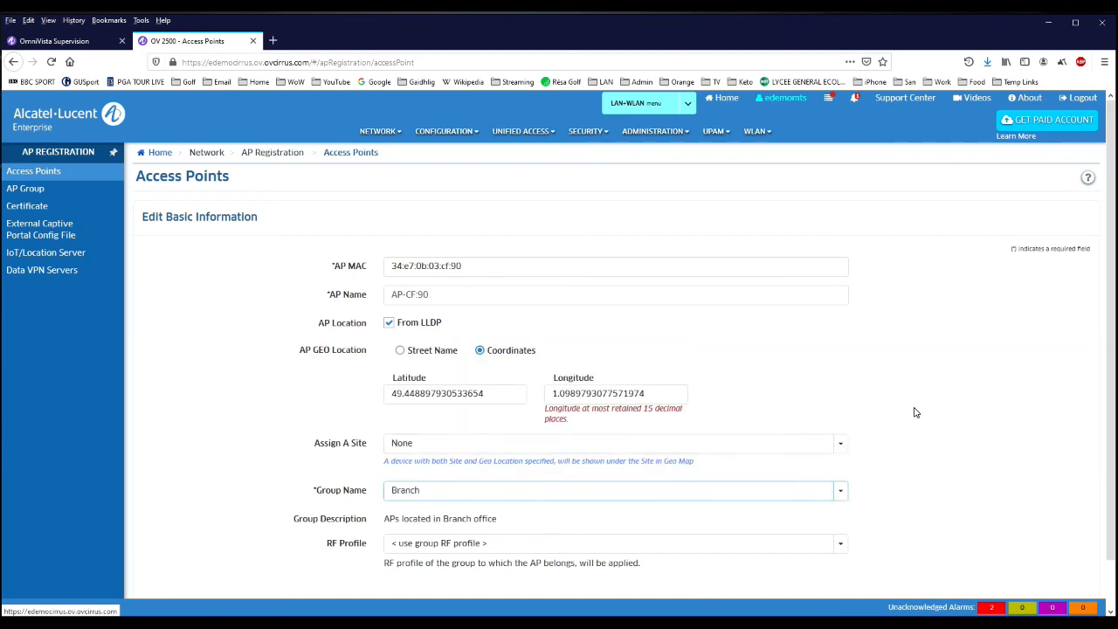
Shorten the access point's longitude to 1.098979307757197 and apply the basic information changes
scroll(915, 416, "down", 1)
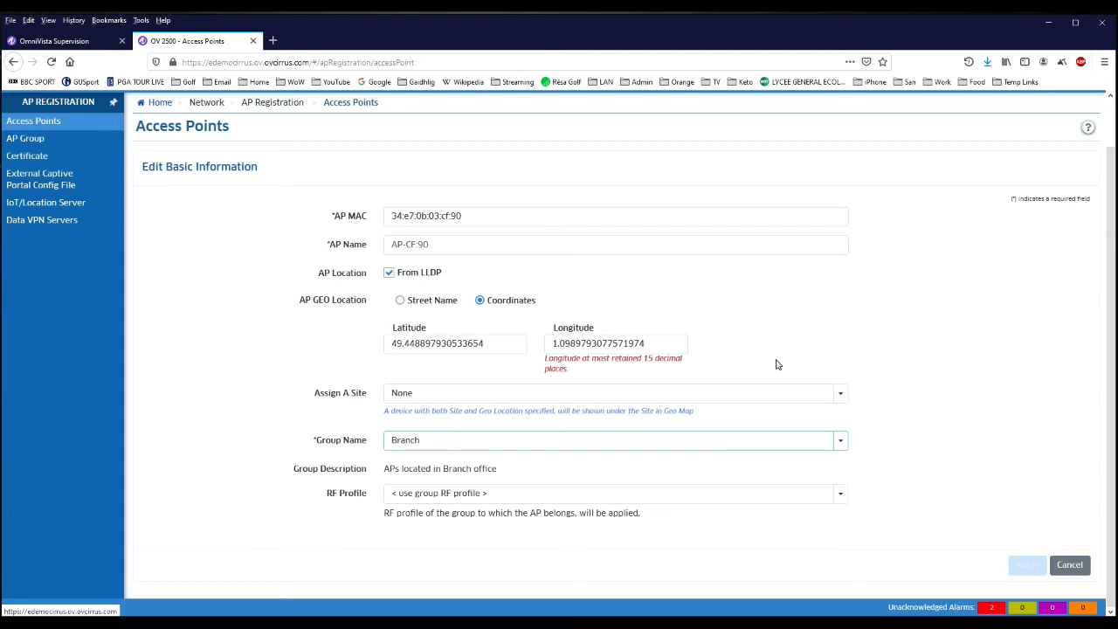
left_click(654, 344)
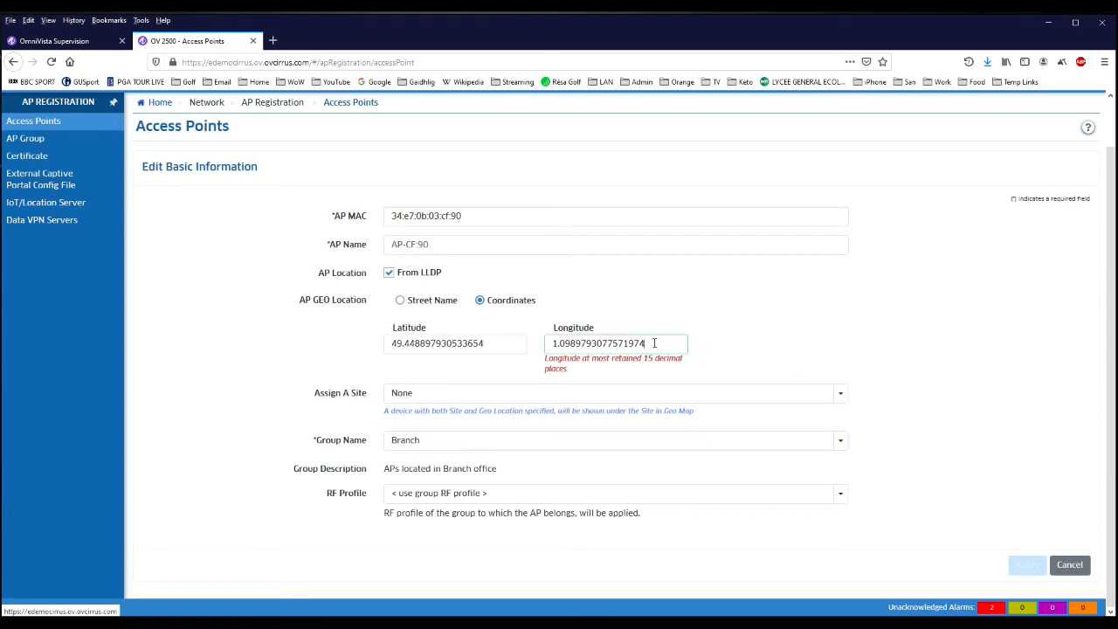
key("BackSpace")
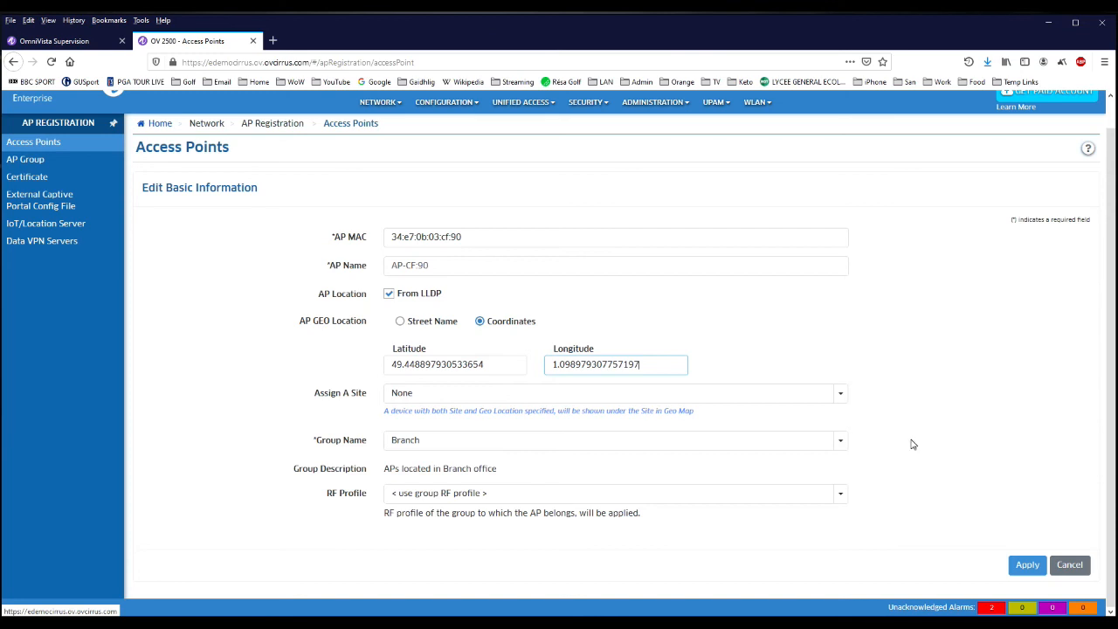
left_click(1026, 566)
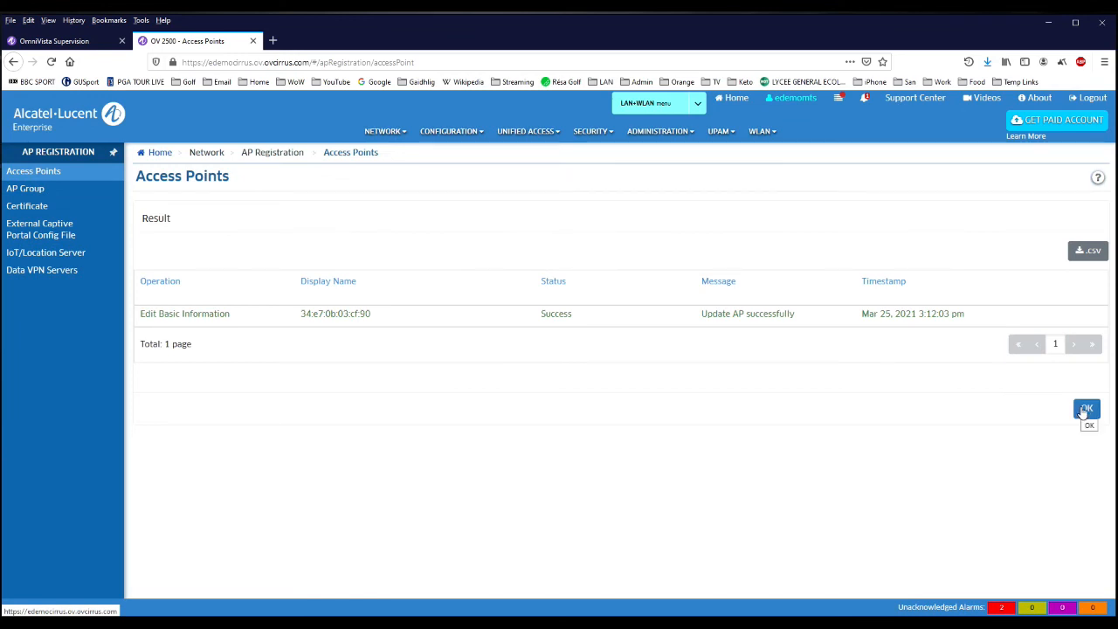
left_click(1084, 411)
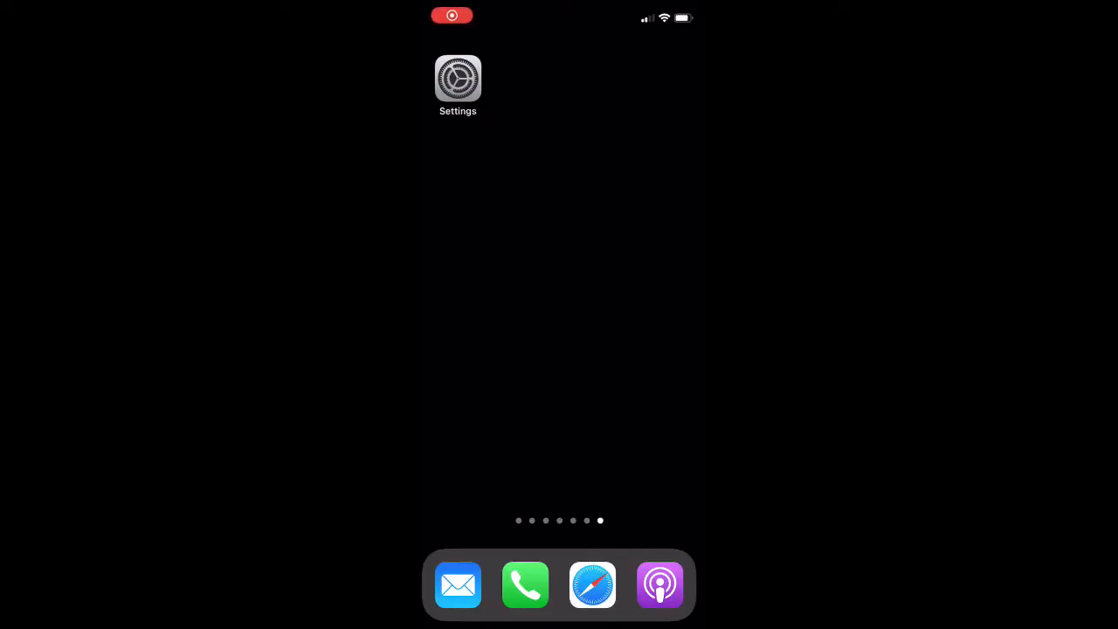
On the phone, join the Branch SSID Wi-Fi network with username branch and the account password, and trust the OmniVista certificate
left_click(458, 79)
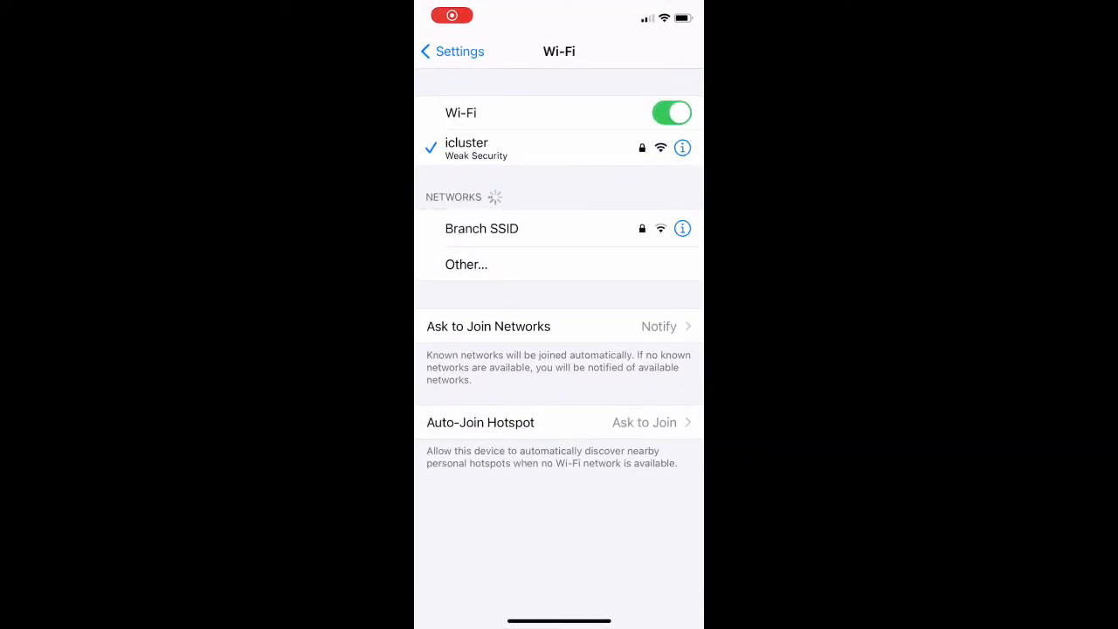
left_click(481, 228)
type("branch")
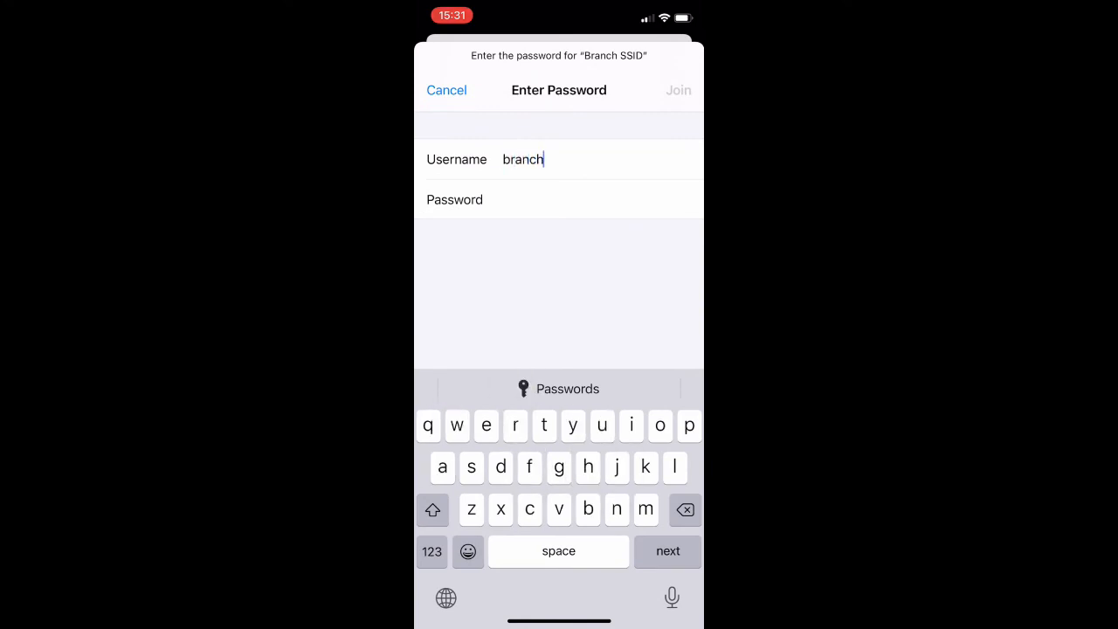
left_click(559, 199)
type("*")
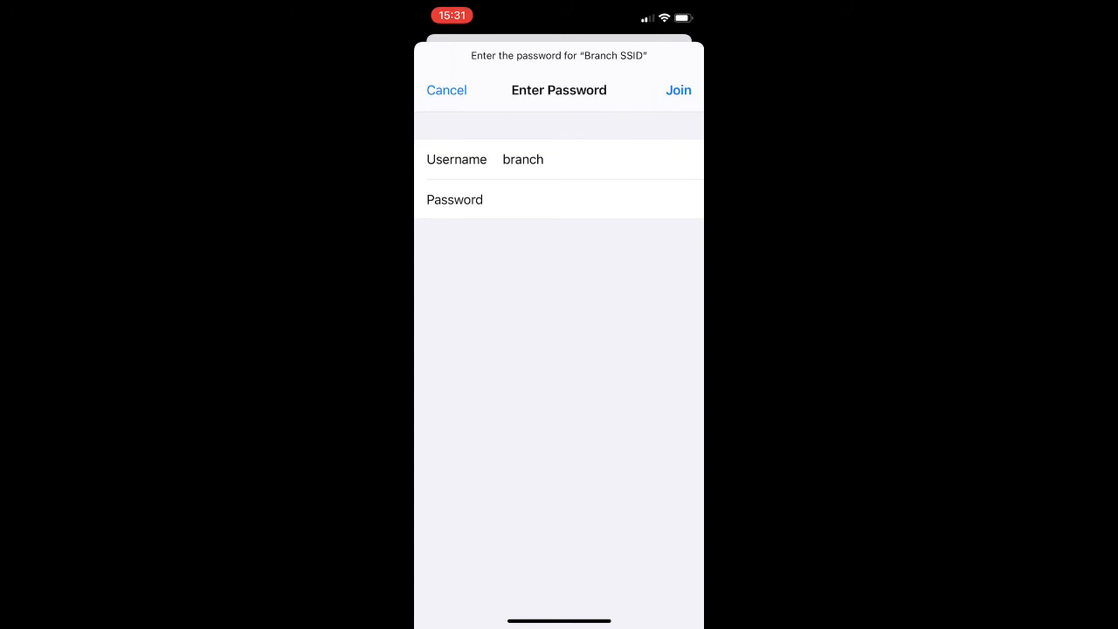
left_click(679, 90)
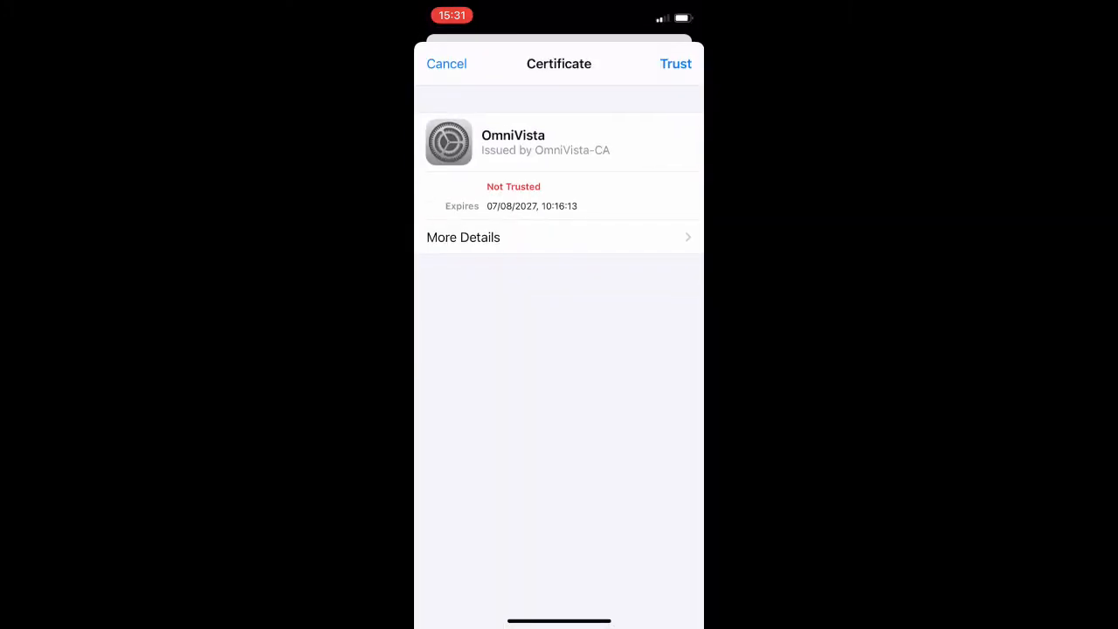
left_click(675, 64)
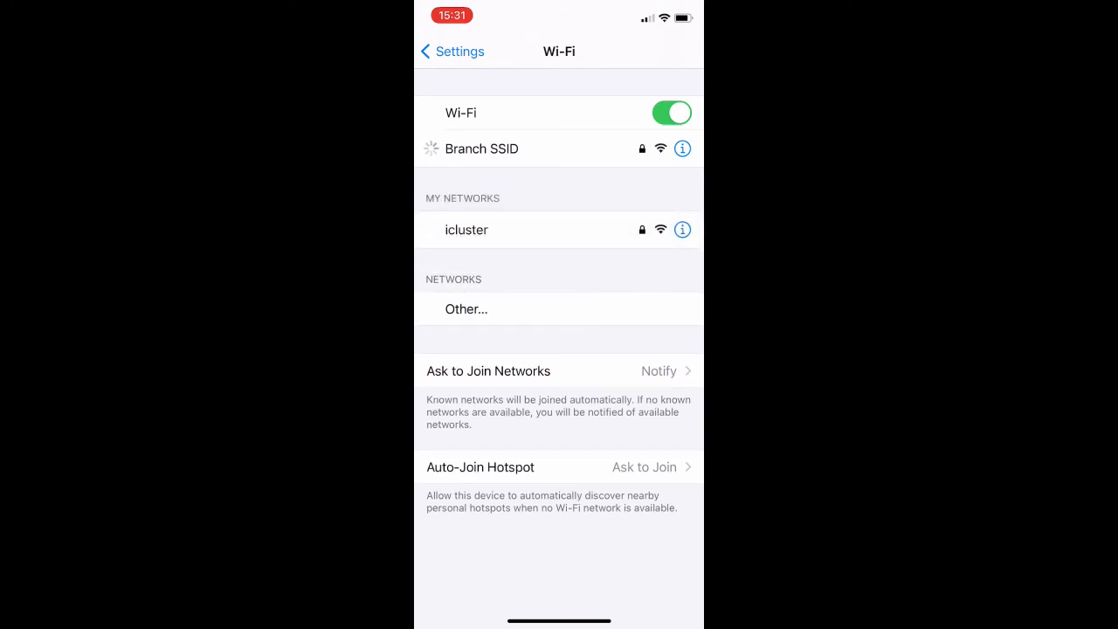
Switch to Safari and browse the Who We Are page of al-enterprise.com to test internet access over the joined Wi-Fi
left_click_drag(560, 621, 559, 350)
left_click(592, 583)
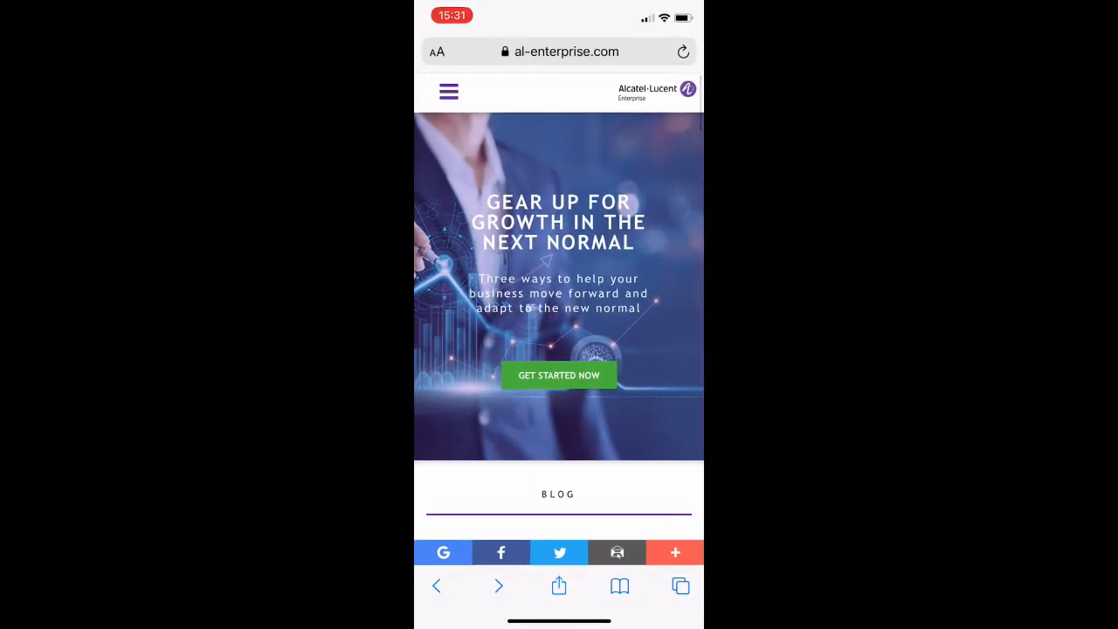
scroll(559, 349, "down", 1)
scroll(559, 350, "down", 3)
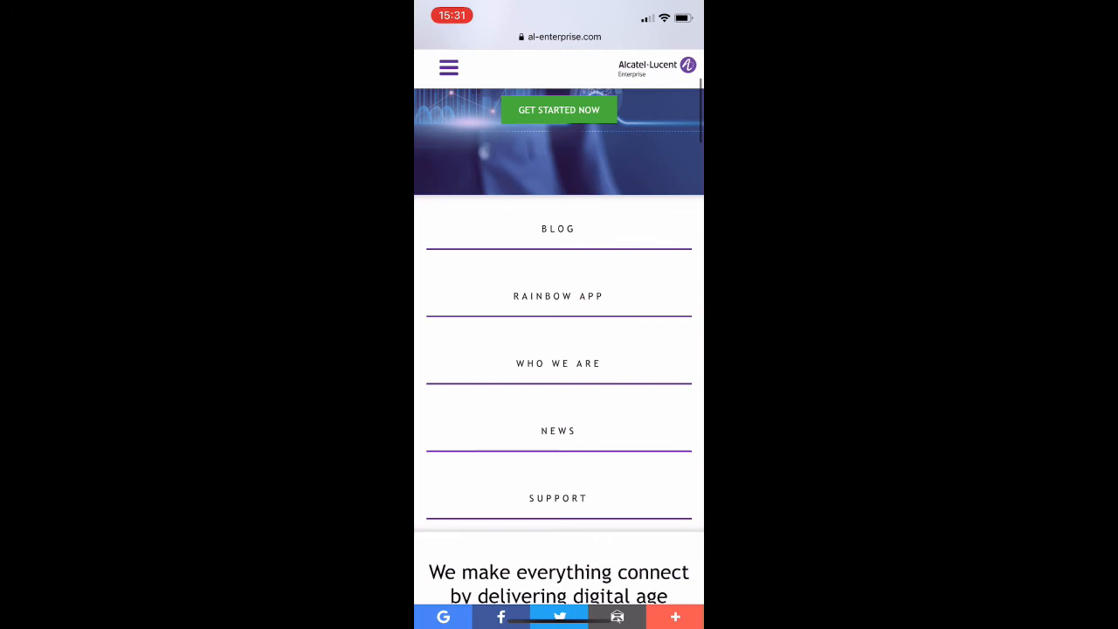
left_click(558, 364)
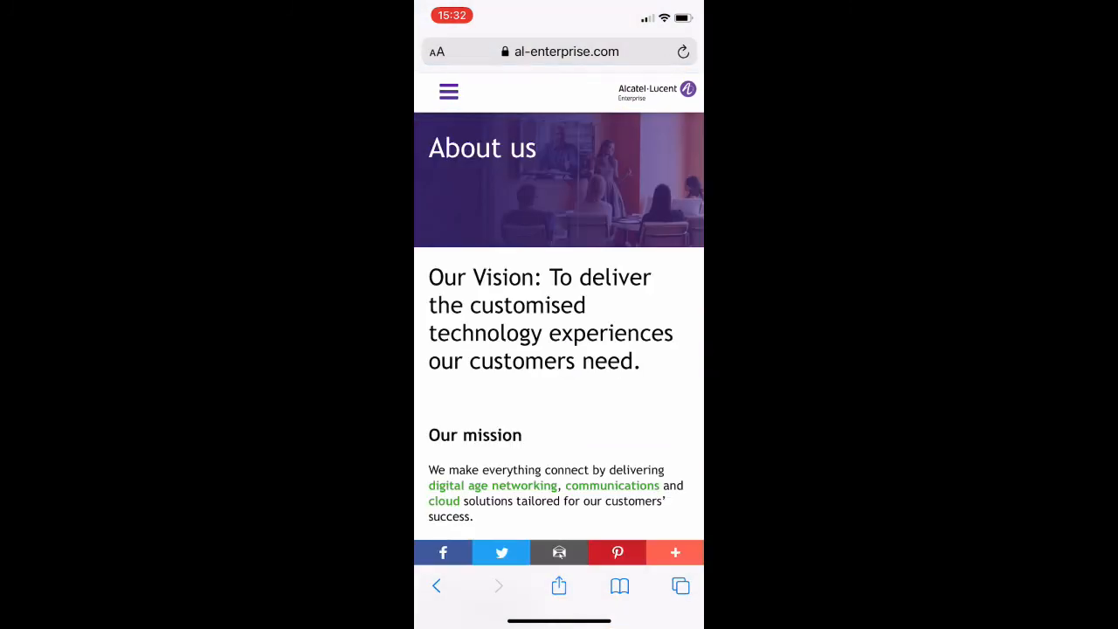
scroll(560, 350, "down", 3)
scroll(559, 350, "down", 3)
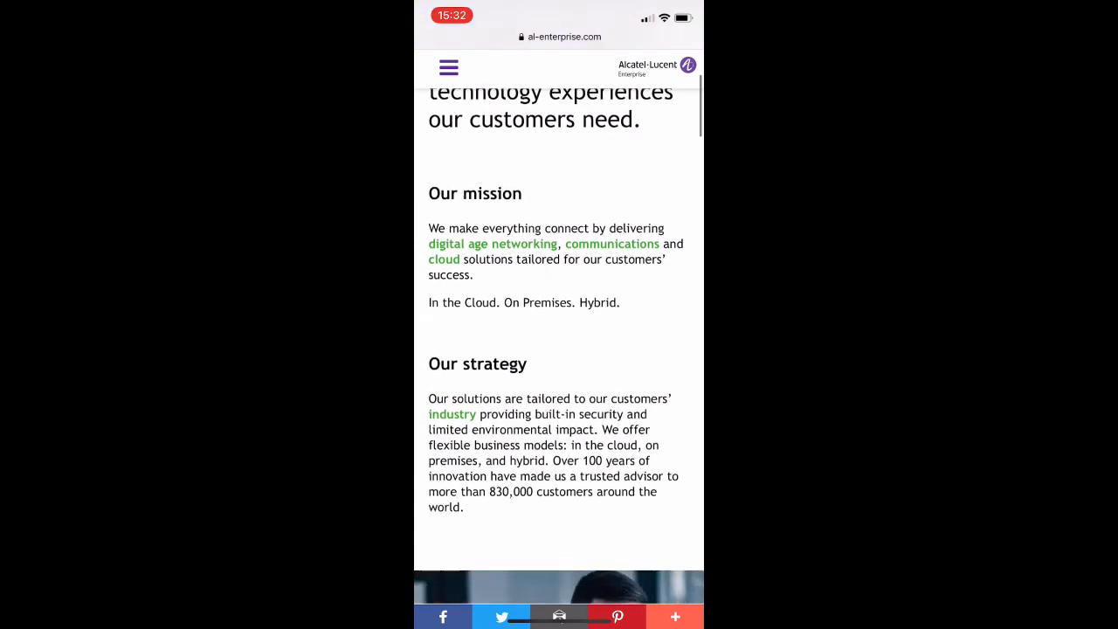
scroll(559, 350, "down", 3)
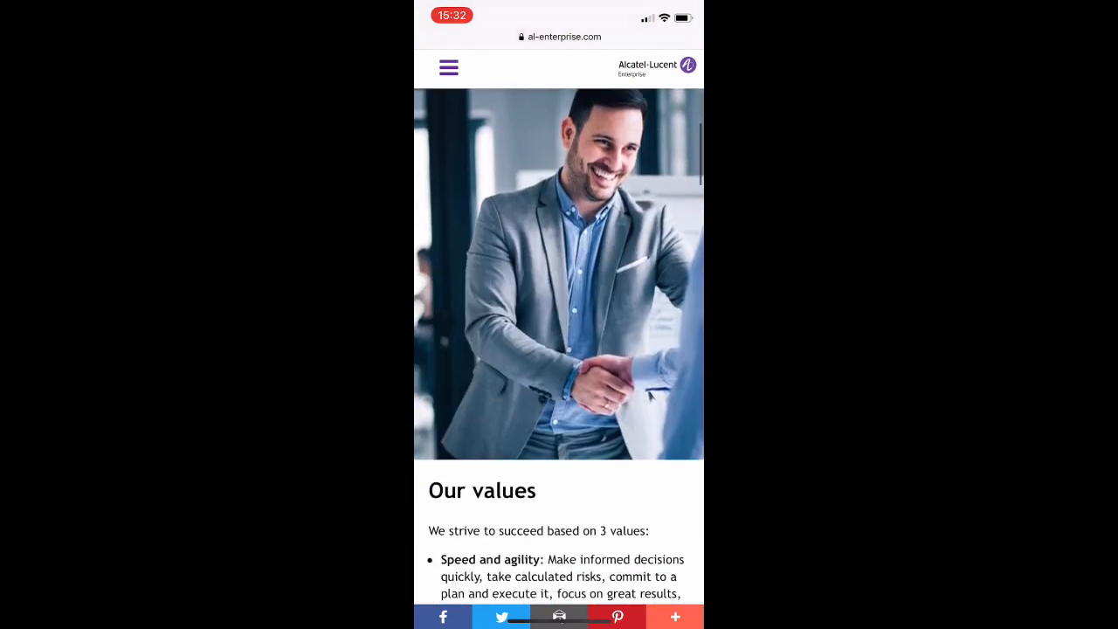
scroll(559, 349, "down", 3)
scroll(559, 349, "down", 3)
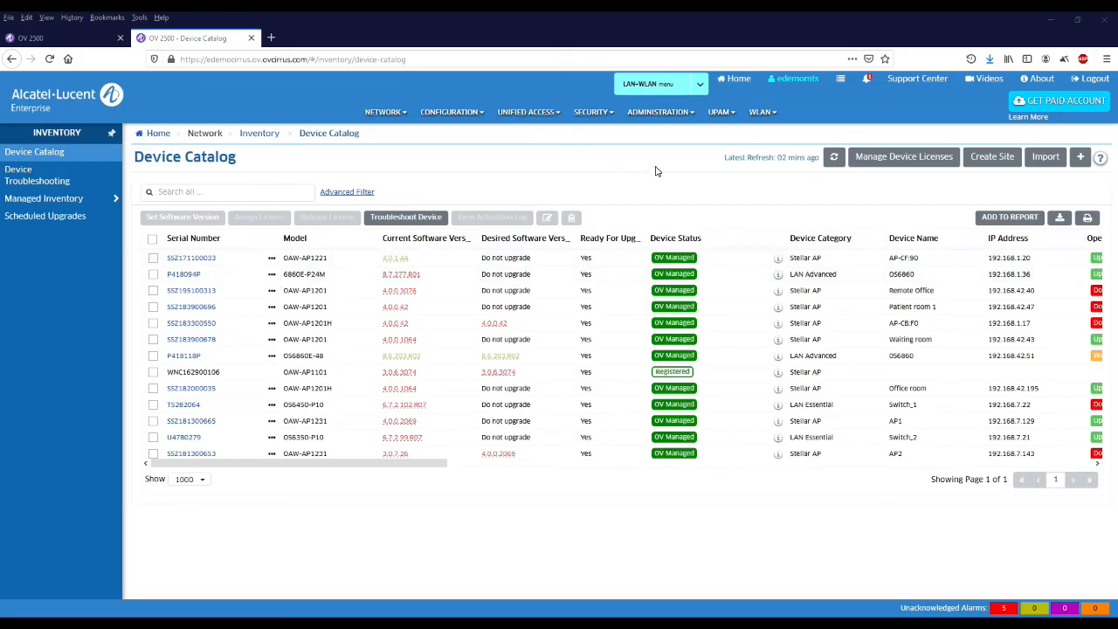
Switch to OmniVista Cirrus and view the UPAM authentication records to check the phone's Wi-Fi login
left_click(718, 114)
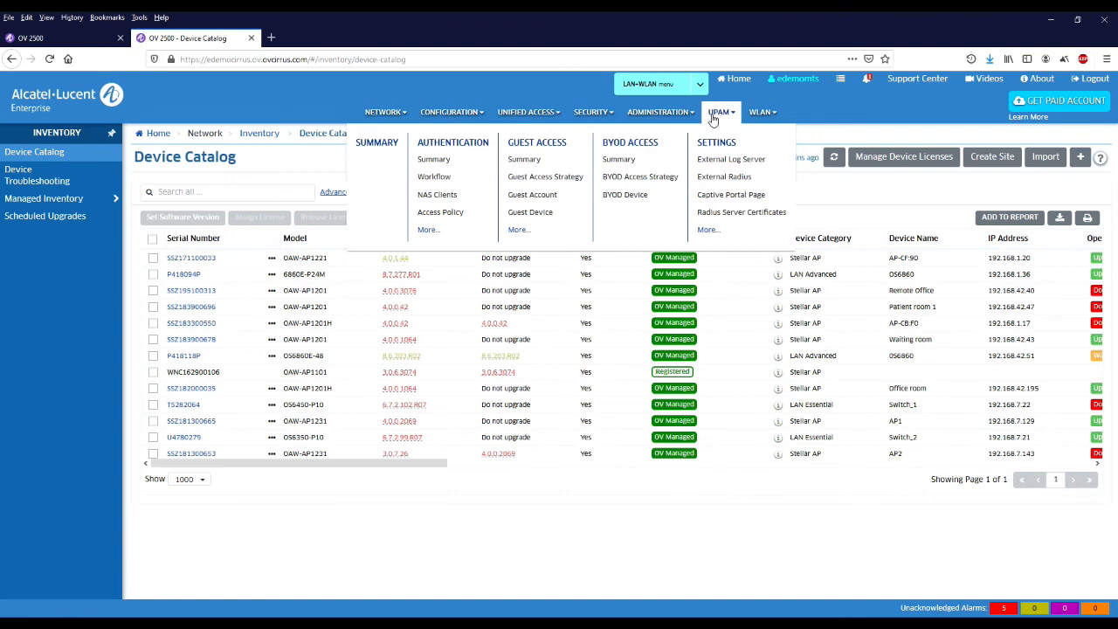
left_click(447, 144)
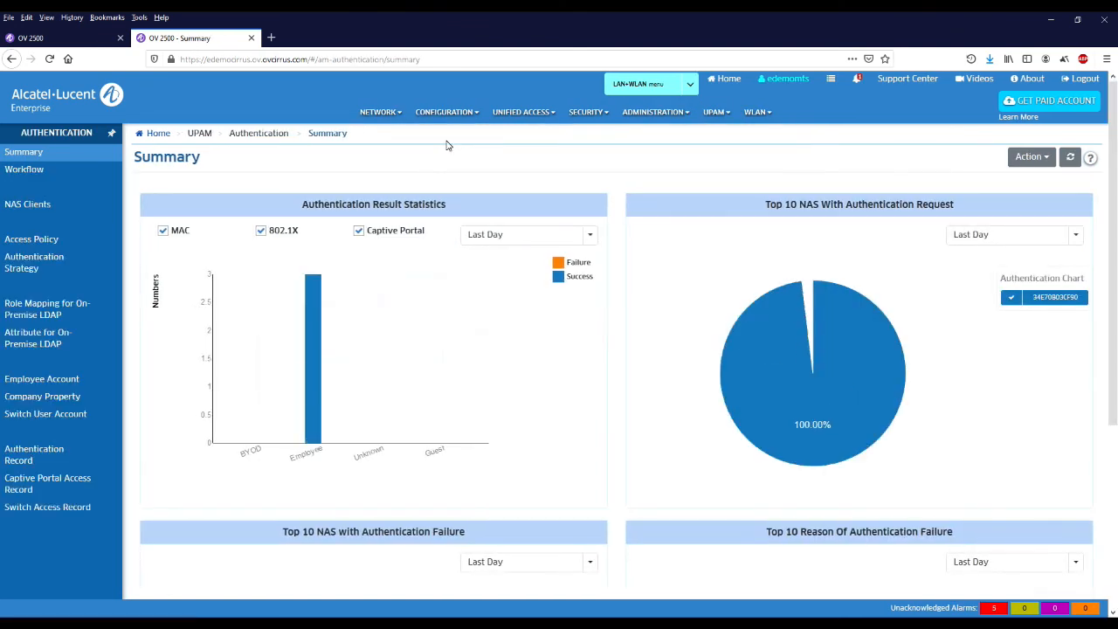
left_click(18, 455)
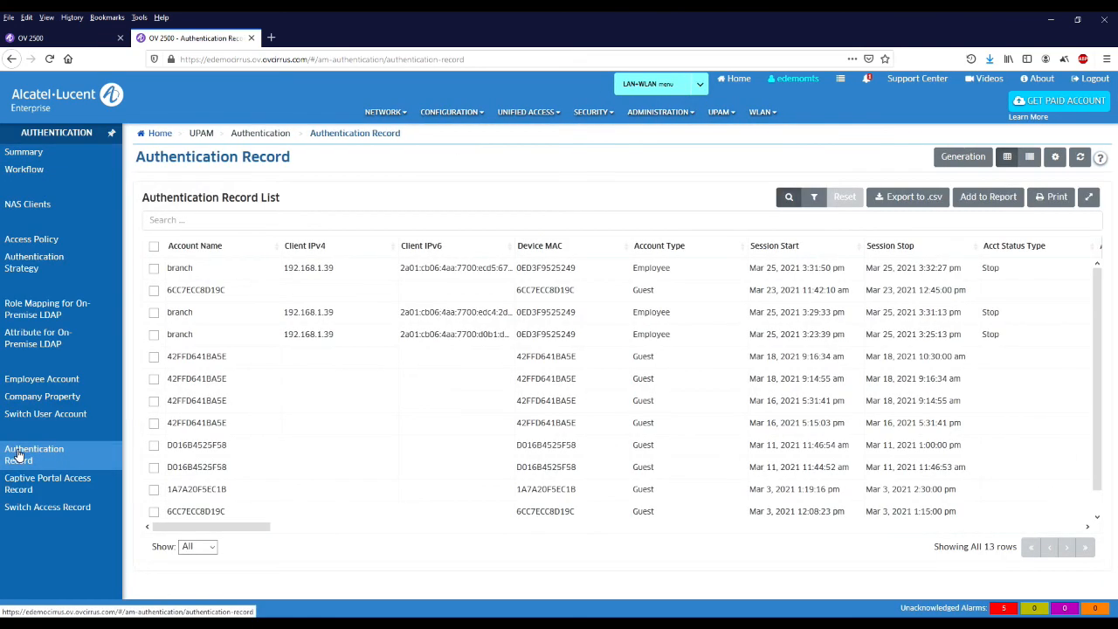